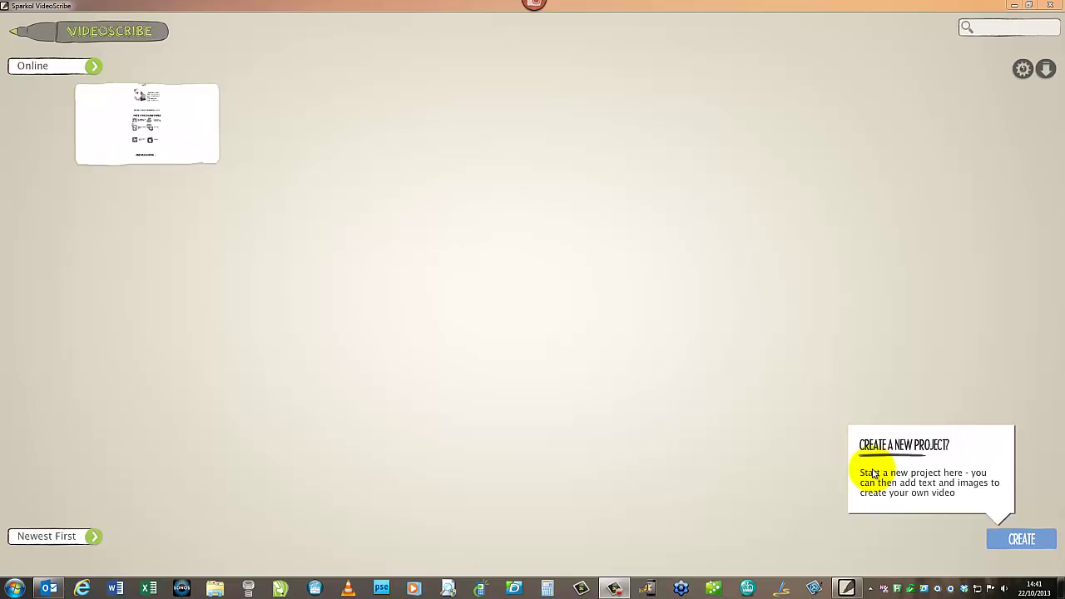
Start a new blank VideoScribe project and clear the help annotations from the canvas
{"action": "left_click", "coordinate": [1021, 538]}
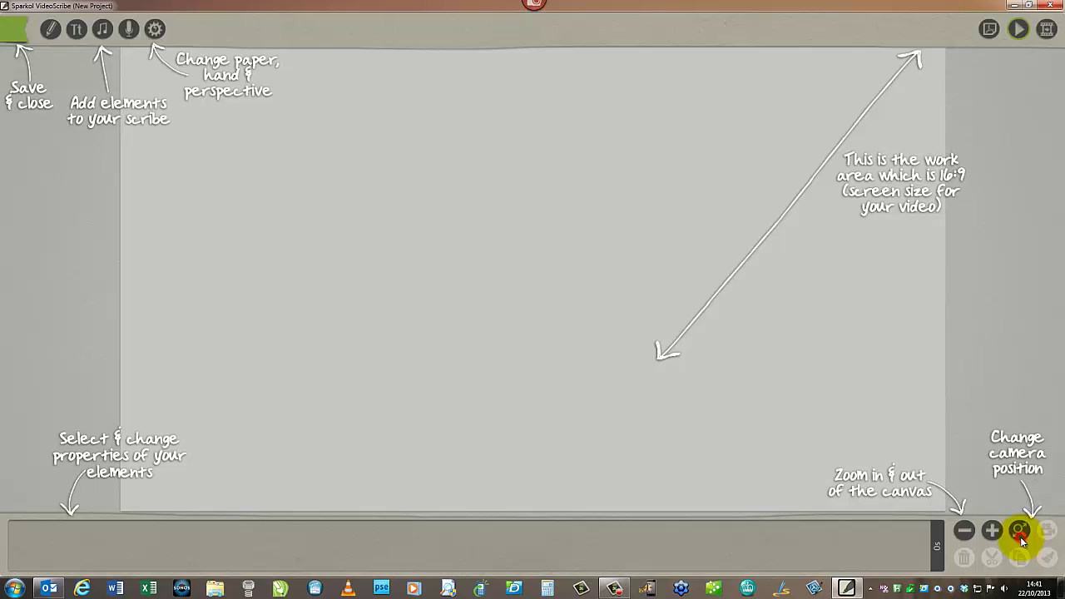
{"action": "left_click", "coordinate": [842, 418]}
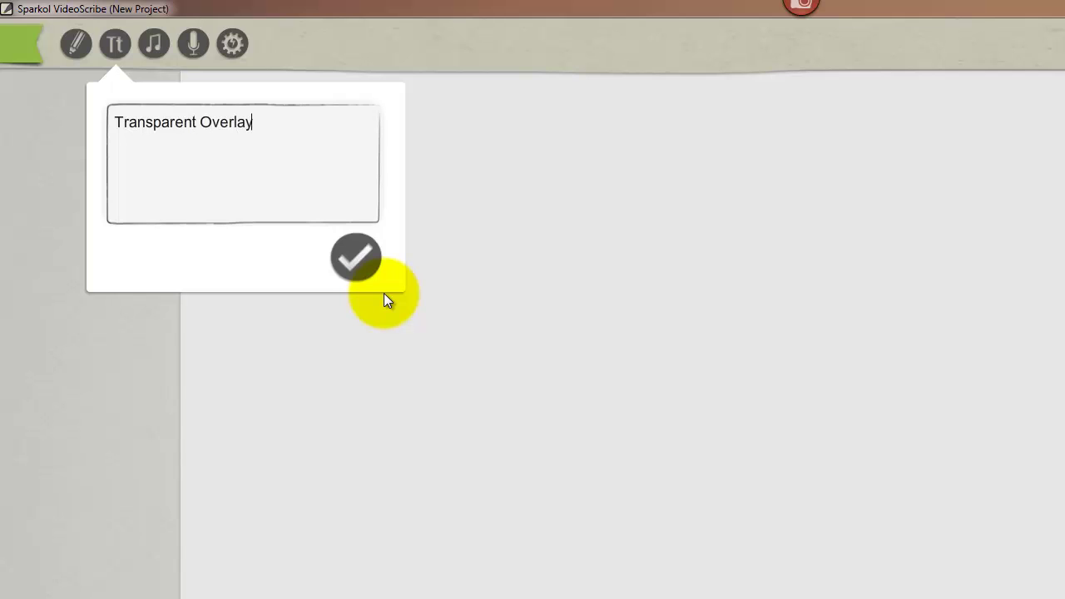
Add the TRANSPARENT OVERLAY text, cut its draw time to 1.5 sec, and preview the drawing
{"action": "left_click", "coordinate": [356, 258]}
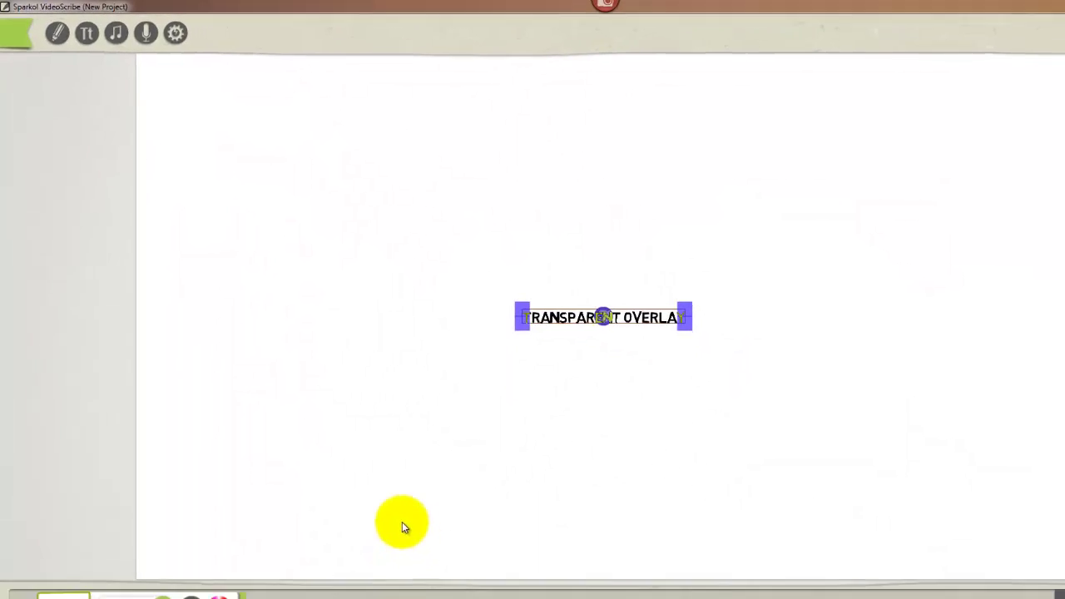
{"action": "scroll", "coordinate": [607, 273], "scroll_direction": "up", "scroll_amount": 5}
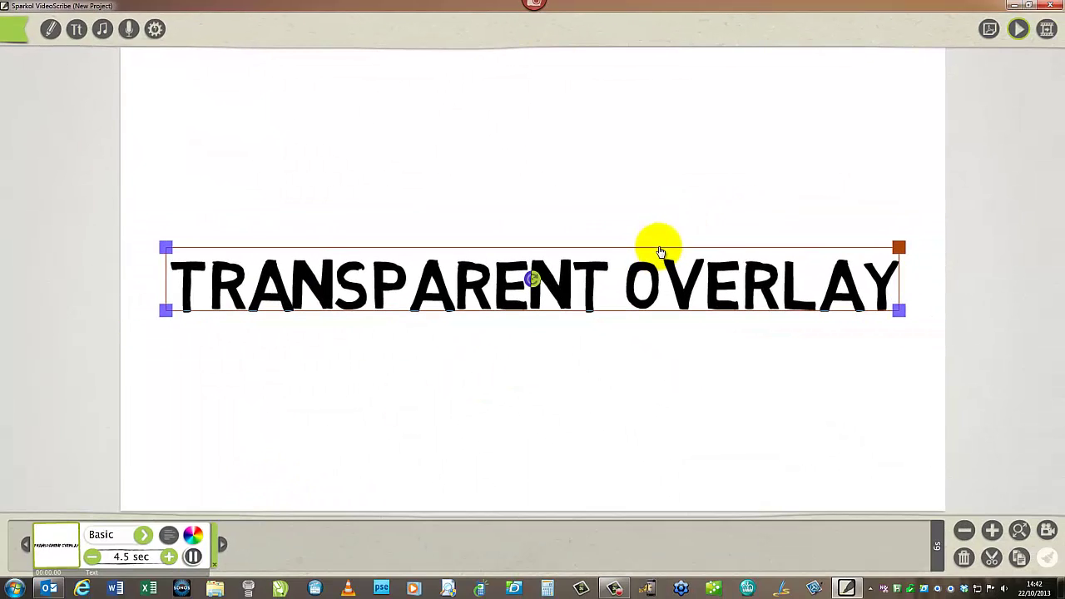
{"action": "left_click", "coordinate": [92, 557]}
{"action": "left_click", "coordinate": [92, 557]}
{"action": "left_click", "coordinate": [92, 556]}
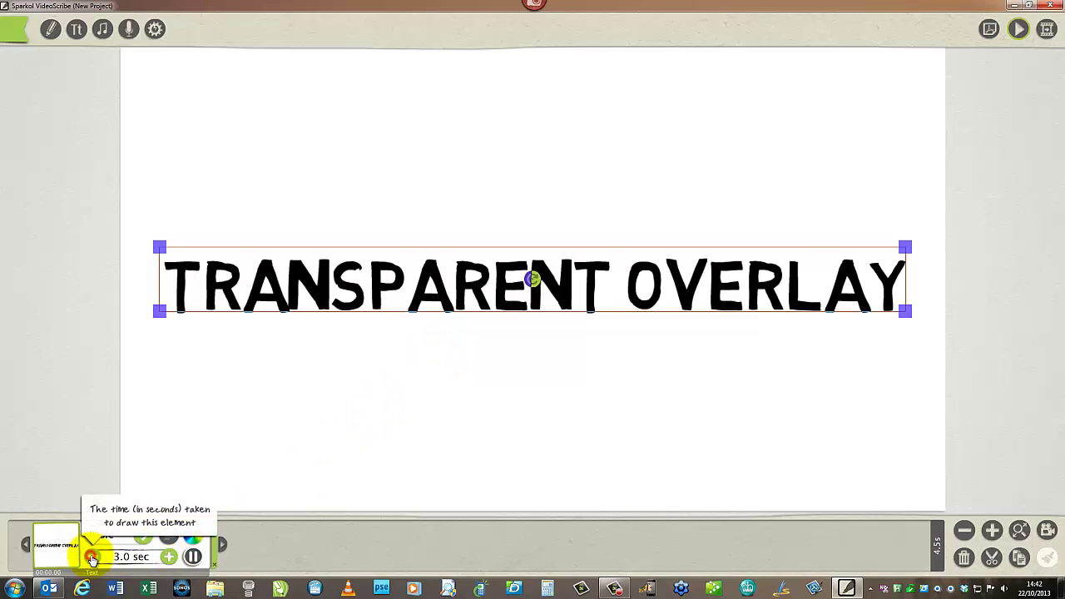
{"action": "left_click", "coordinate": [92, 557]}
{"action": "left_click", "coordinate": [91, 557]}
{"action": "left_click", "coordinate": [92, 557]}
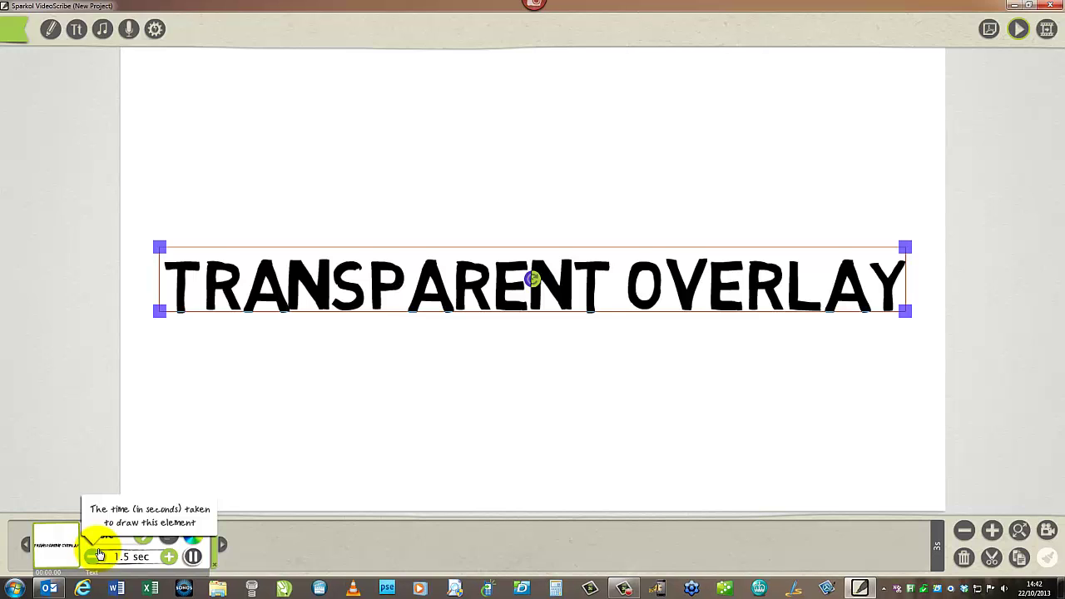
{"action": "left_click", "coordinate": [52, 544]}
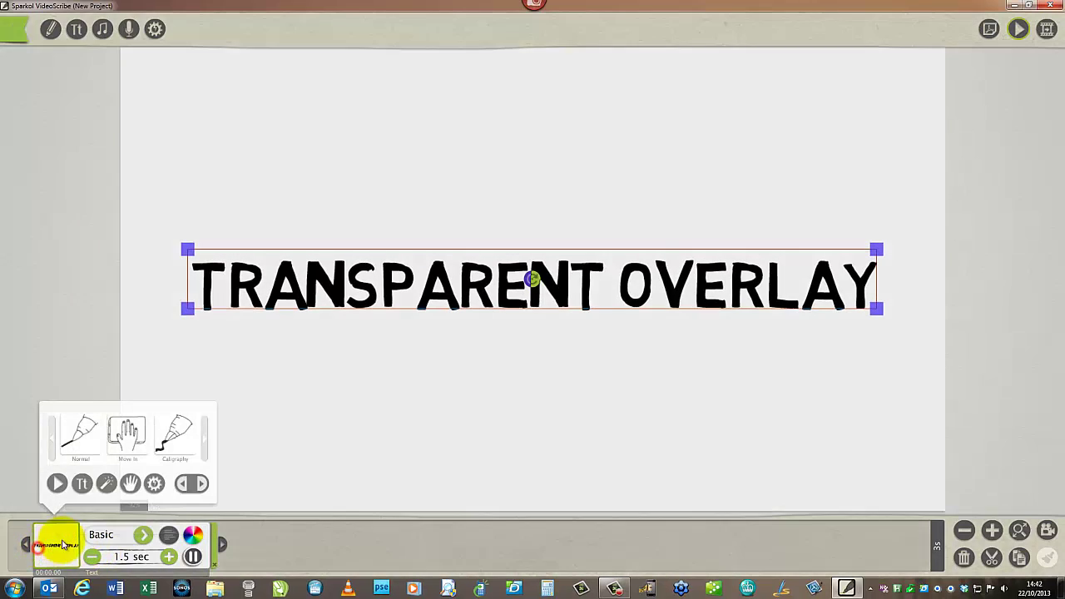
{"action": "left_click", "coordinate": [59, 487]}
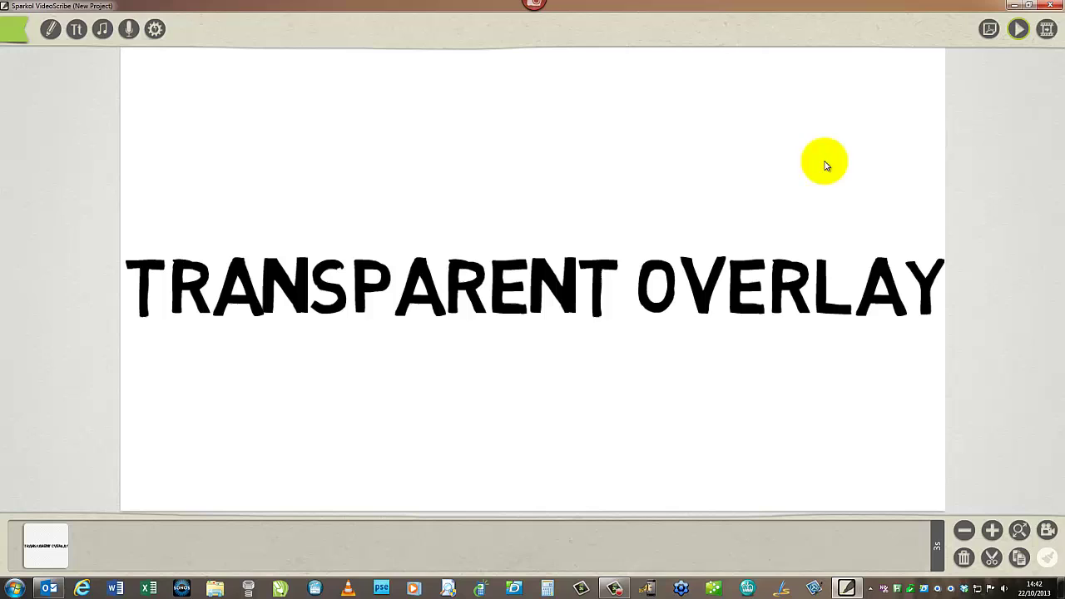
Save the scribe under the name 'temp'
{"action": "left_click", "coordinate": [1045, 33]}
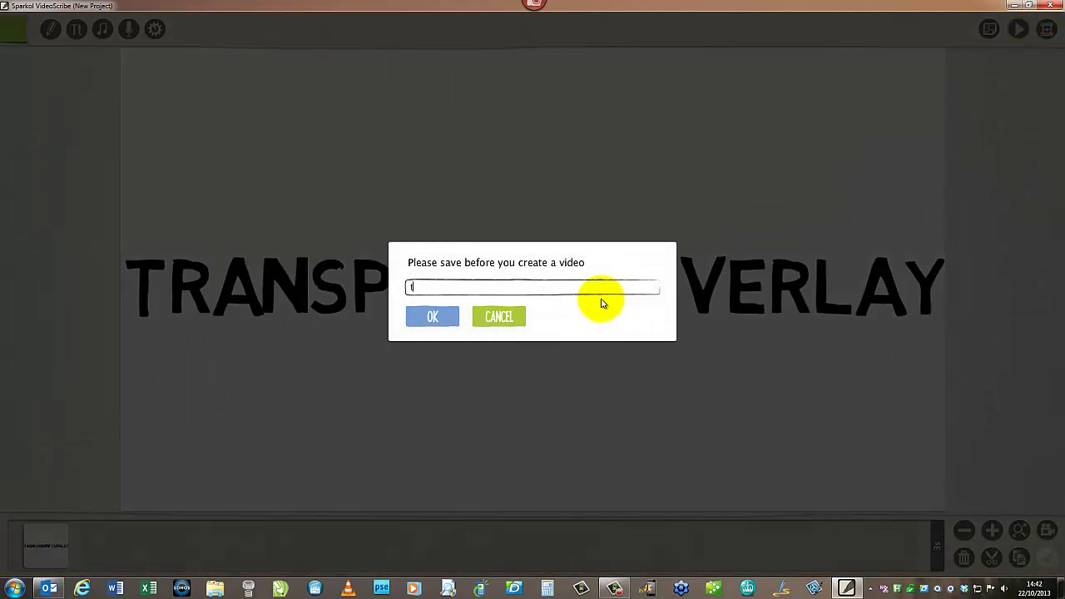
{"action": "type", "text": "temp"}
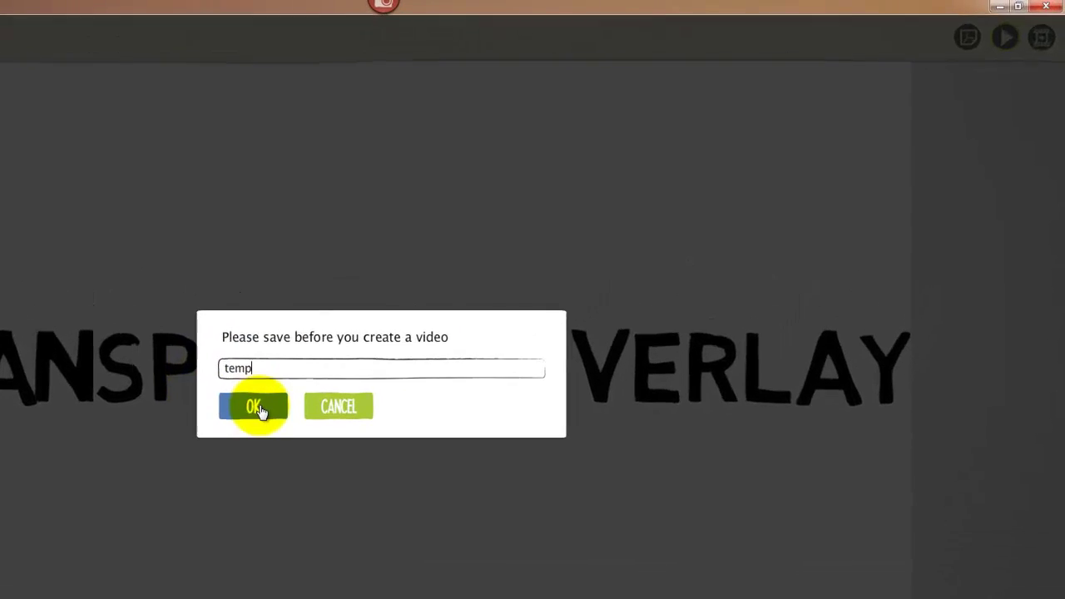
{"action": "left_click", "coordinate": [432, 316]}
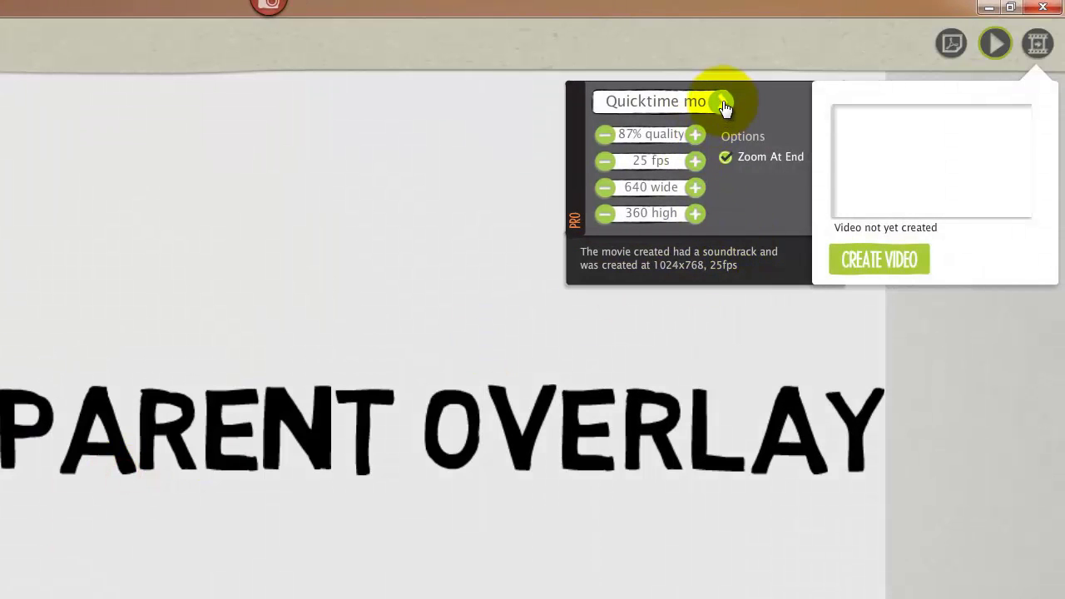
Set the export to PNG Sequence, 1280 by 720, at 30 fps
{"action": "left_click", "coordinate": [722, 101]}
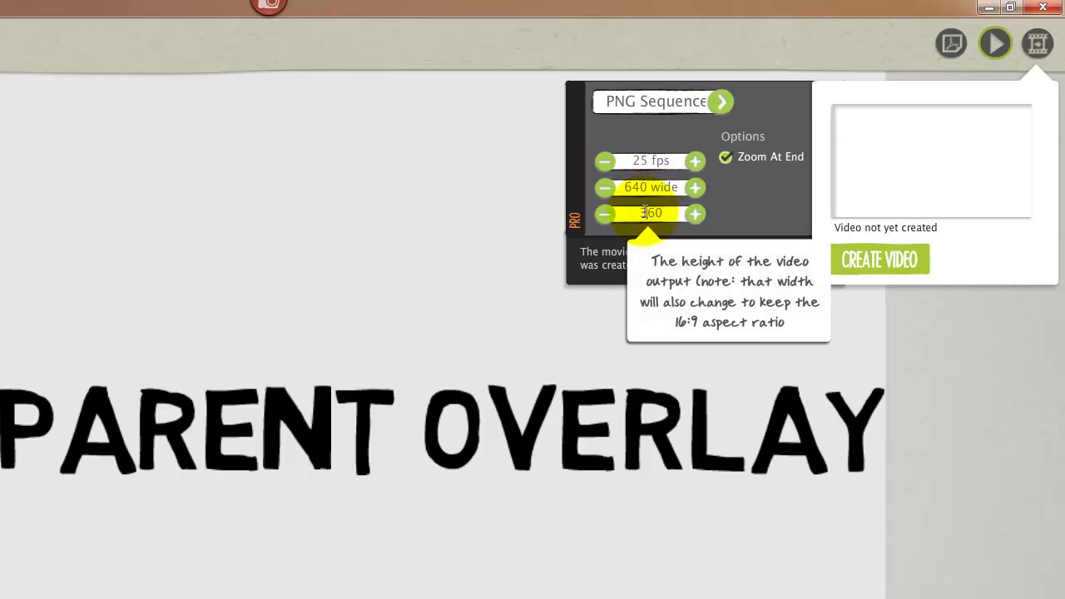
{"action": "double_click", "coordinate": [648, 213]}
{"action": "type", "text": "720"}
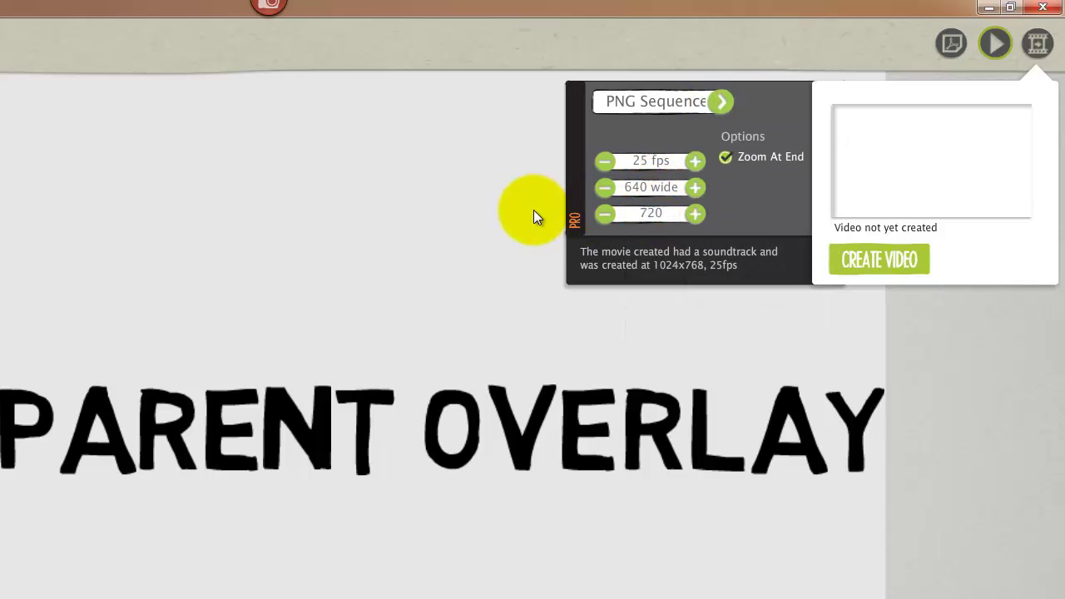
{"action": "left_click", "coordinate": [641, 184]}
{"action": "left_click", "coordinate": [694, 161]}
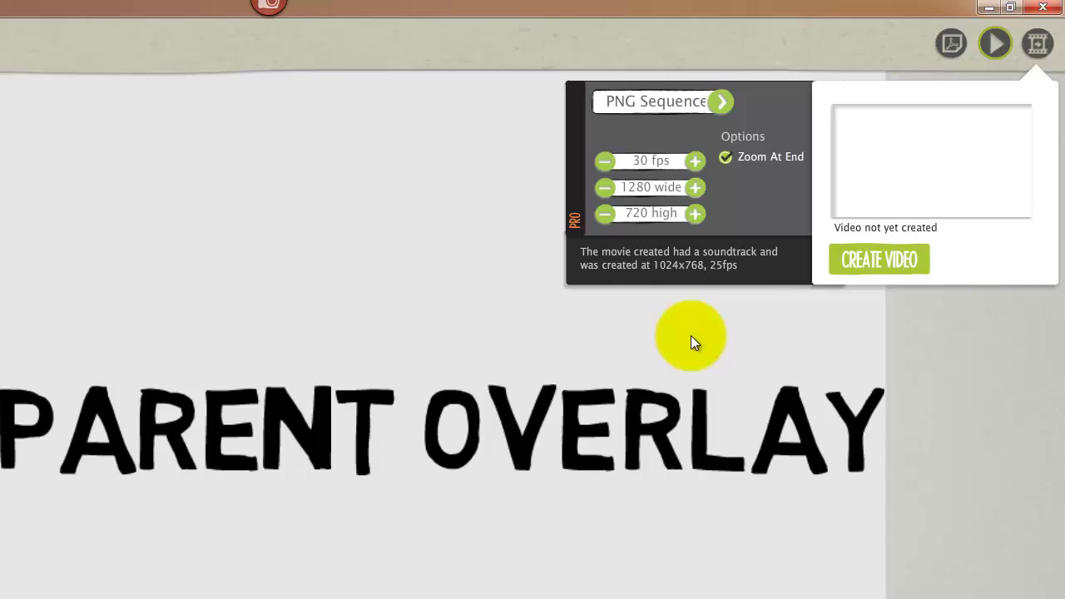
Render the PNG sequence into a new Desktop folder named 'vid png'
{"action": "left_click", "coordinate": [876, 259]}
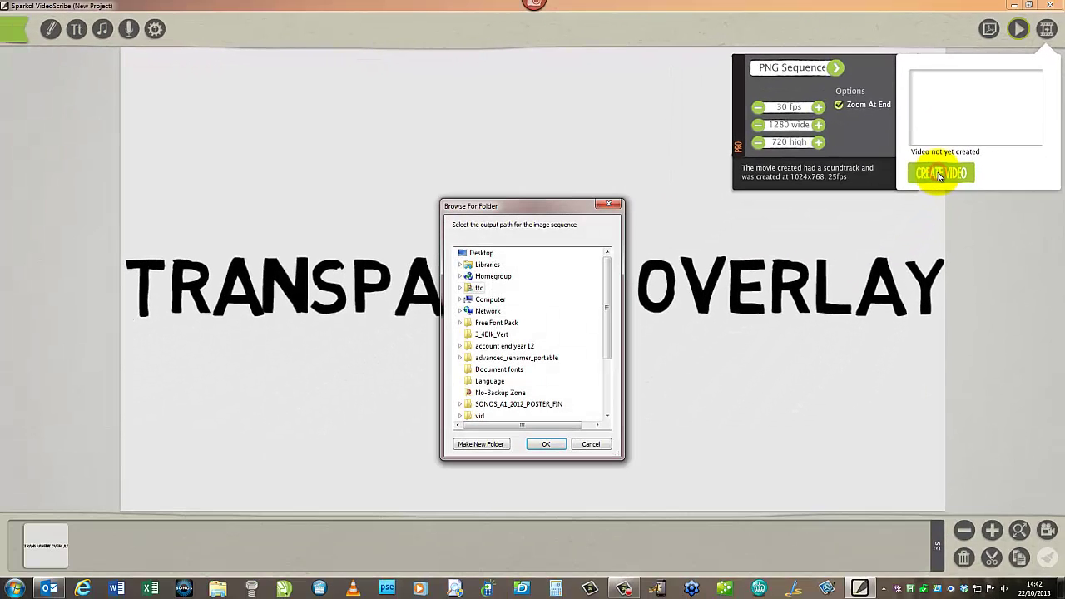
{"action": "left_click", "coordinate": [487, 251]}
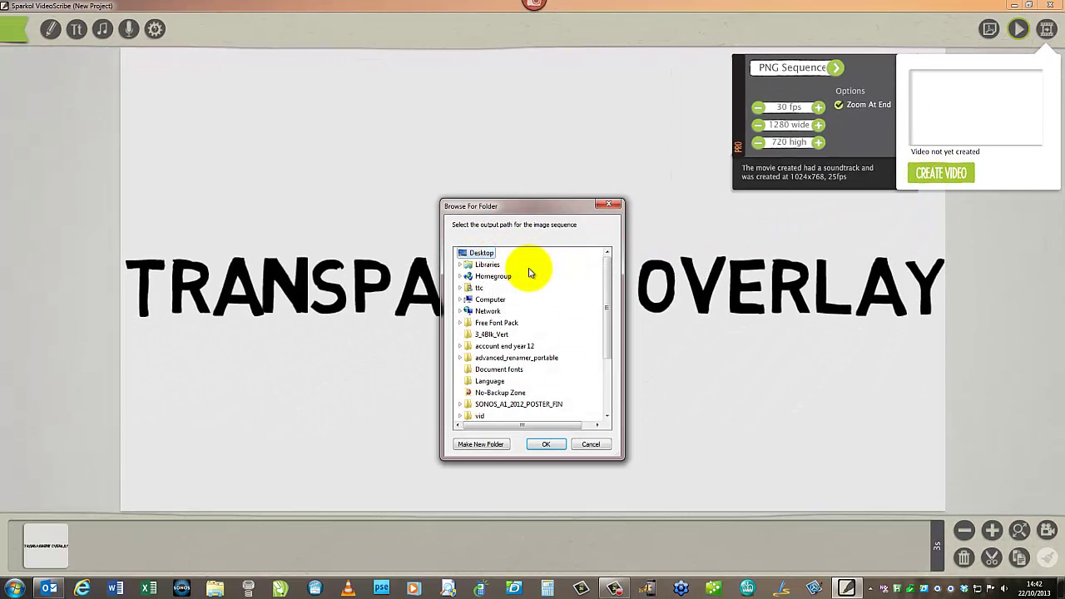
{"action": "left_click", "coordinate": [479, 447]}
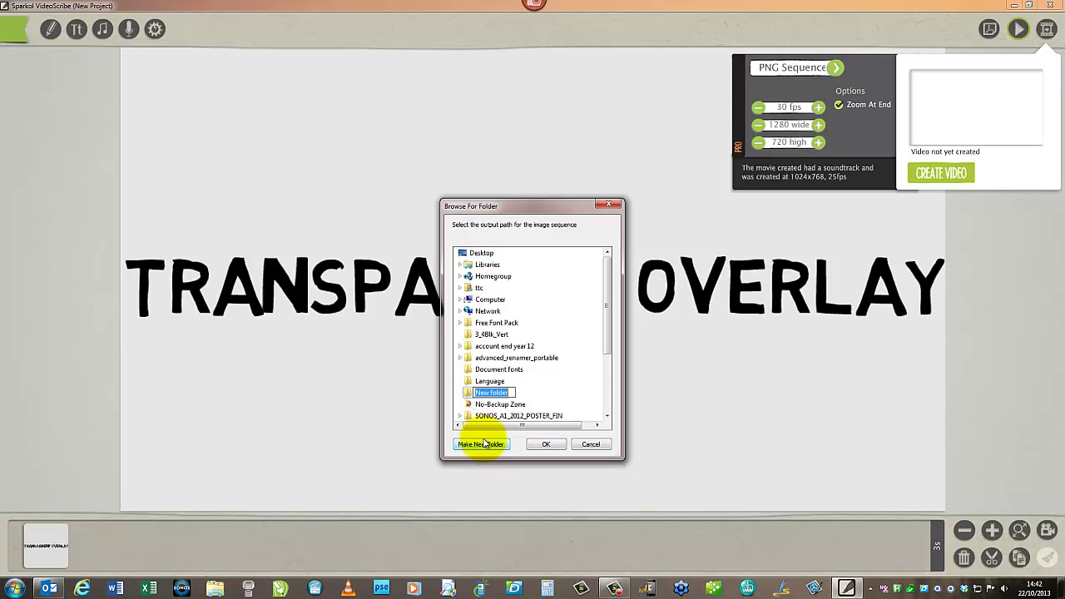
{"action": "type", "text": "v"}
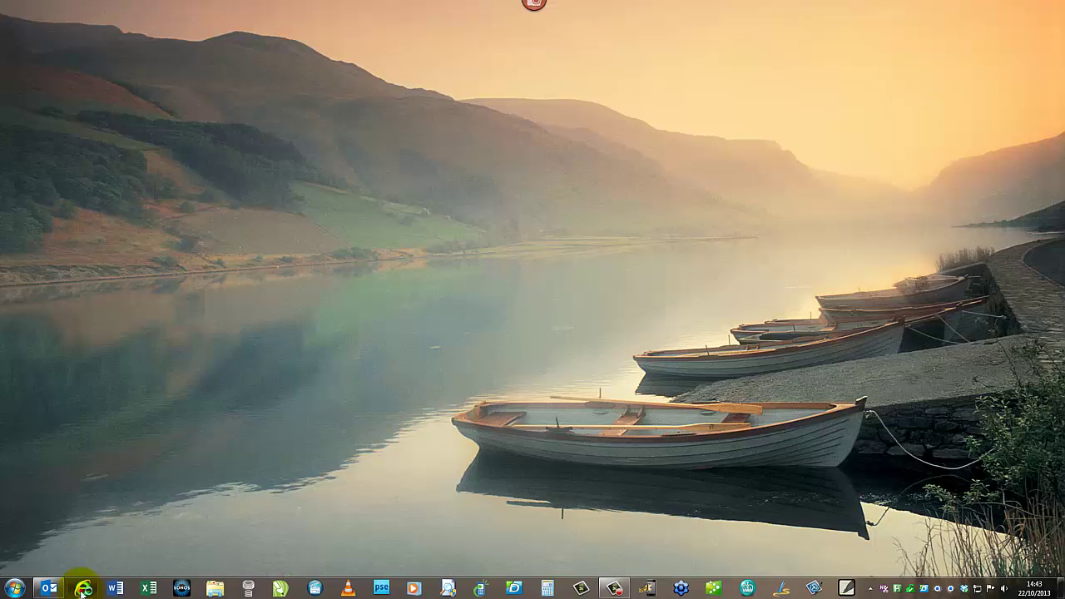
Search for ffmpeg and navigate from the official download page to the Zeranoe Windows builds page
{"action": "left_click", "coordinate": [82, 588]}
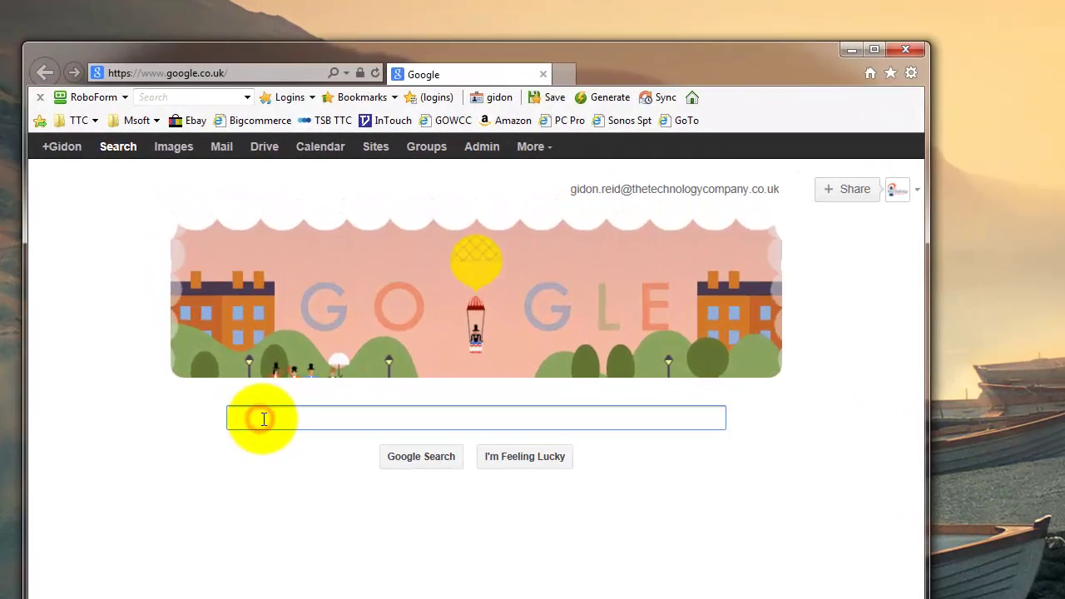
{"action": "type", "text": "ffmpeg"}
{"action": "key", "text": "Return"}
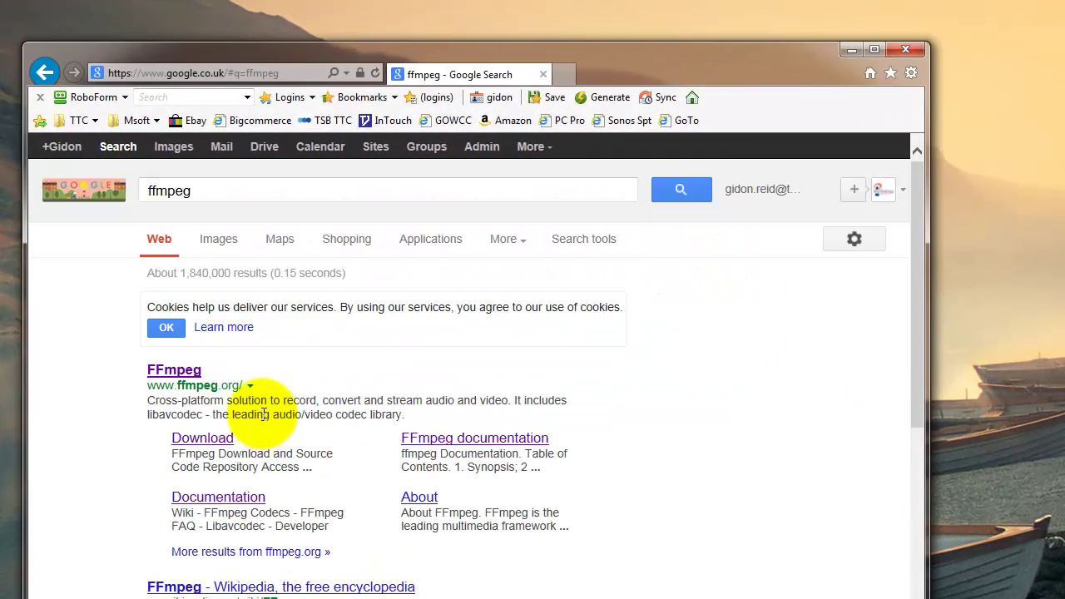
{"action": "left_click", "coordinate": [183, 373]}
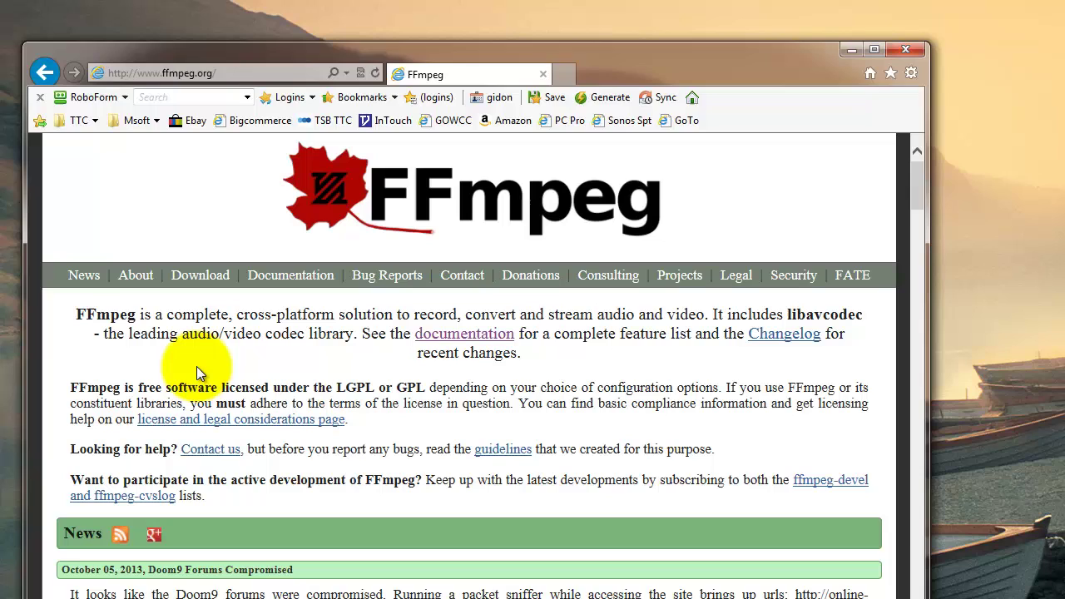
{"action": "left_click", "coordinate": [200, 276]}
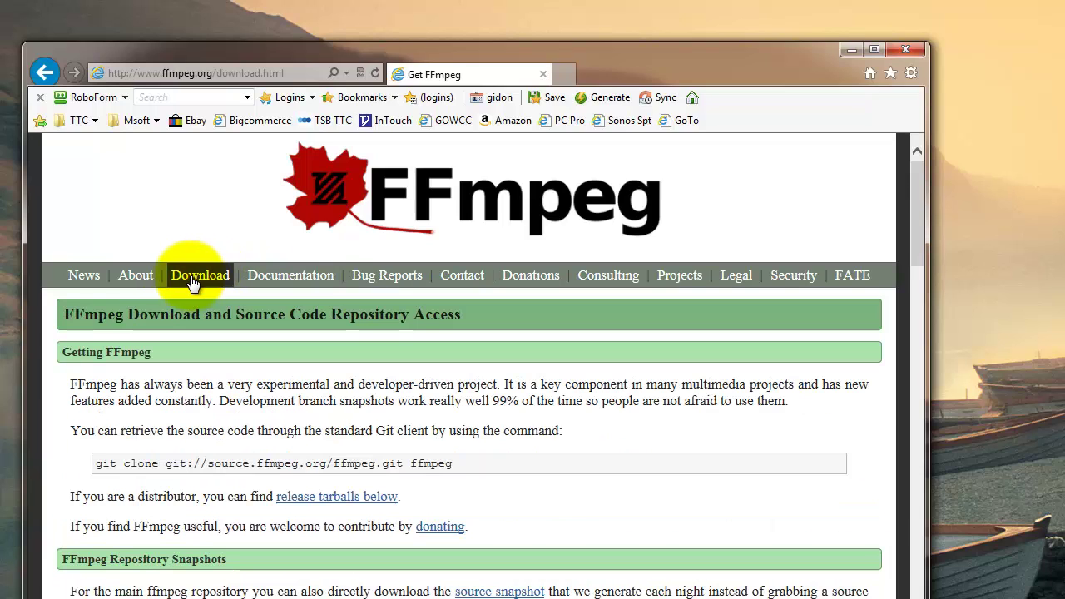
{"action": "scroll", "coordinate": [238, 470], "scroll_direction": "down", "scroll_amount": 7}
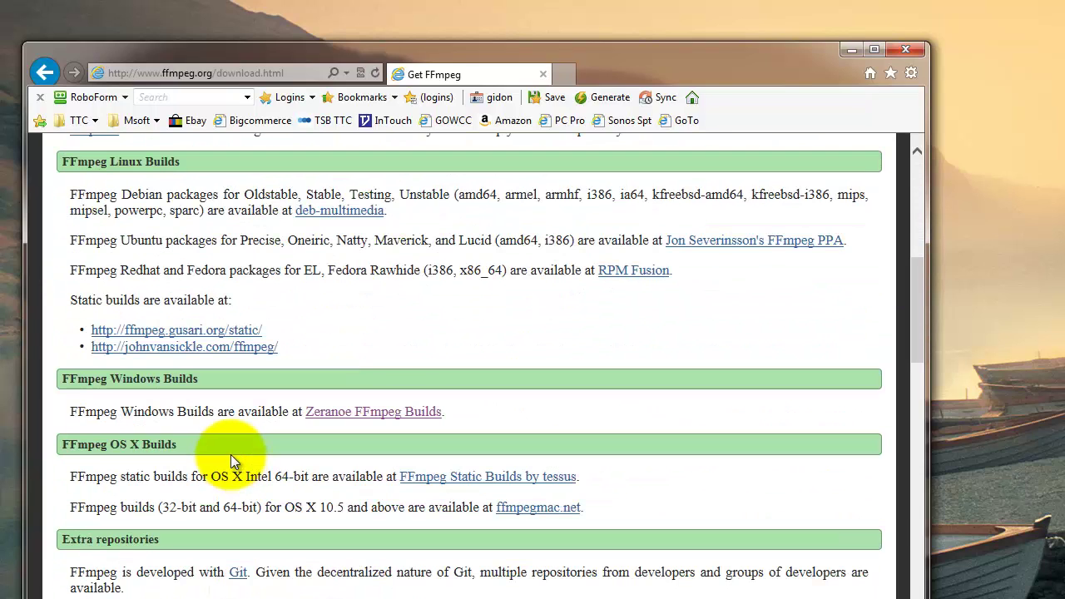
{"action": "left_click", "coordinate": [347, 413]}
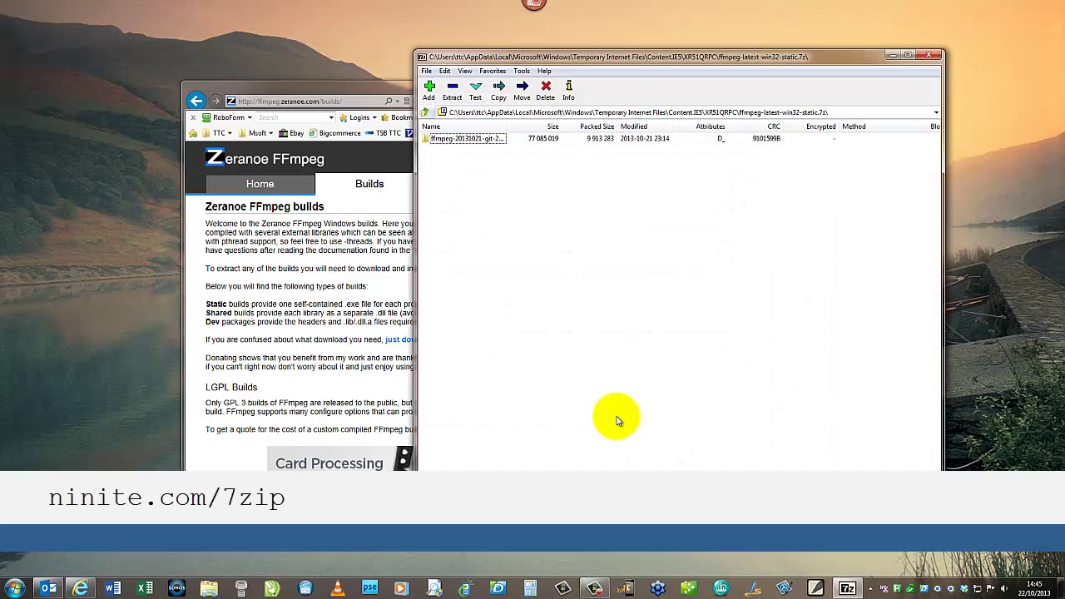
Extract ffmpeg.exe from the archive's ffmpeg\bin folder into Desktop\vid png\sequence
{"action": "double_click", "coordinate": [466, 138]}
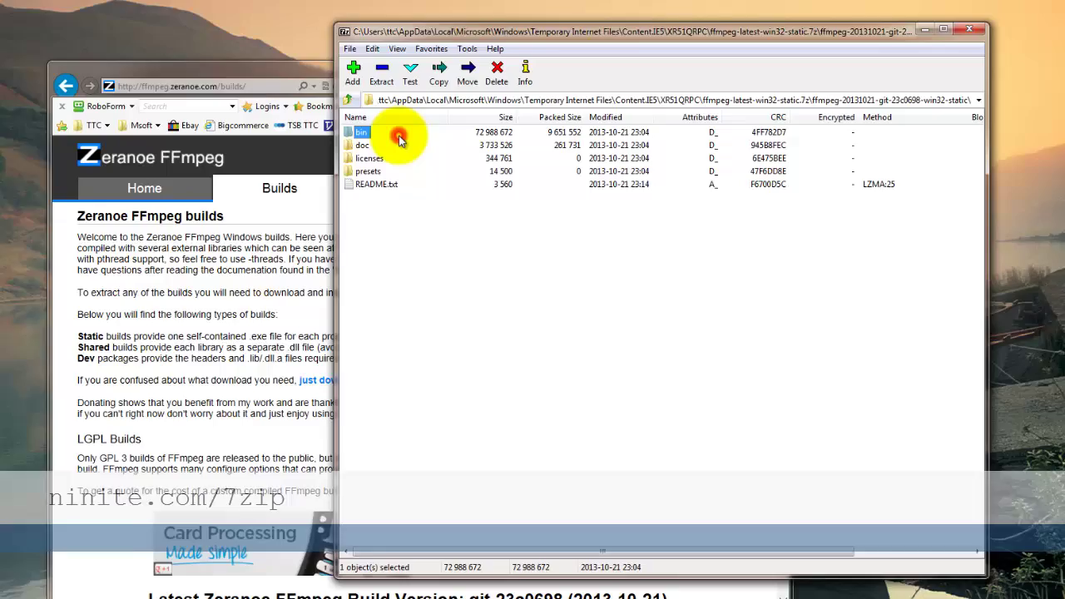
{"action": "double_click", "coordinate": [360, 131]}
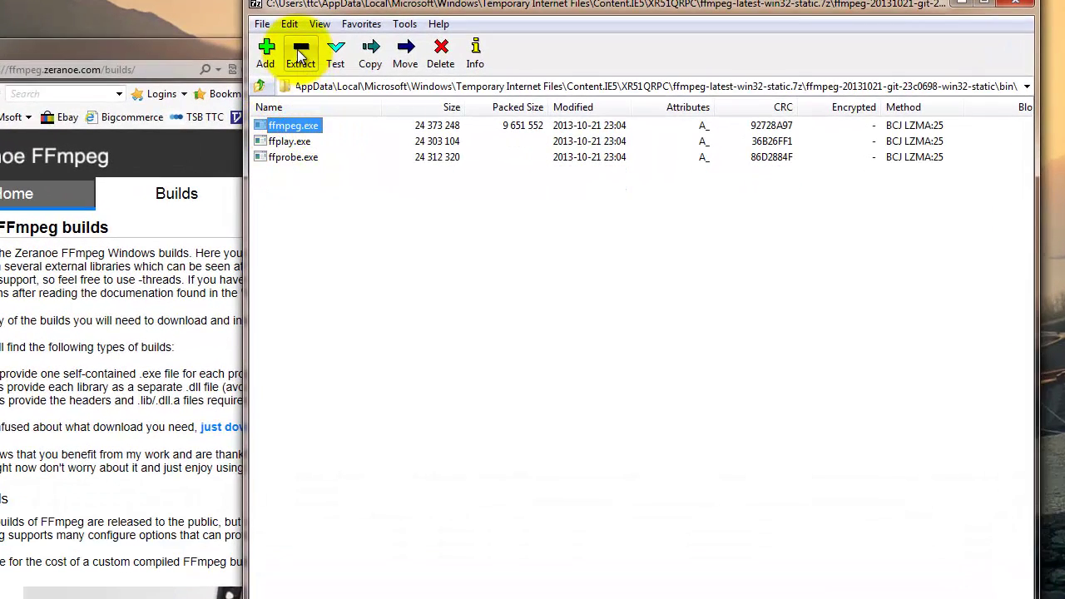
{"action": "left_click", "coordinate": [301, 54]}
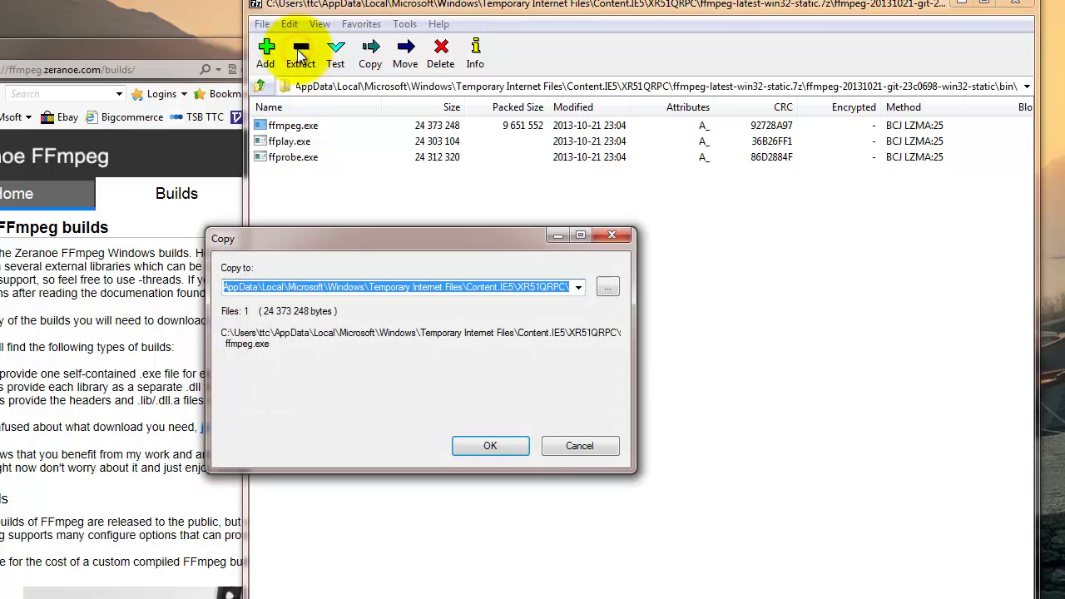
{"action": "left_click", "coordinate": [603, 287]}
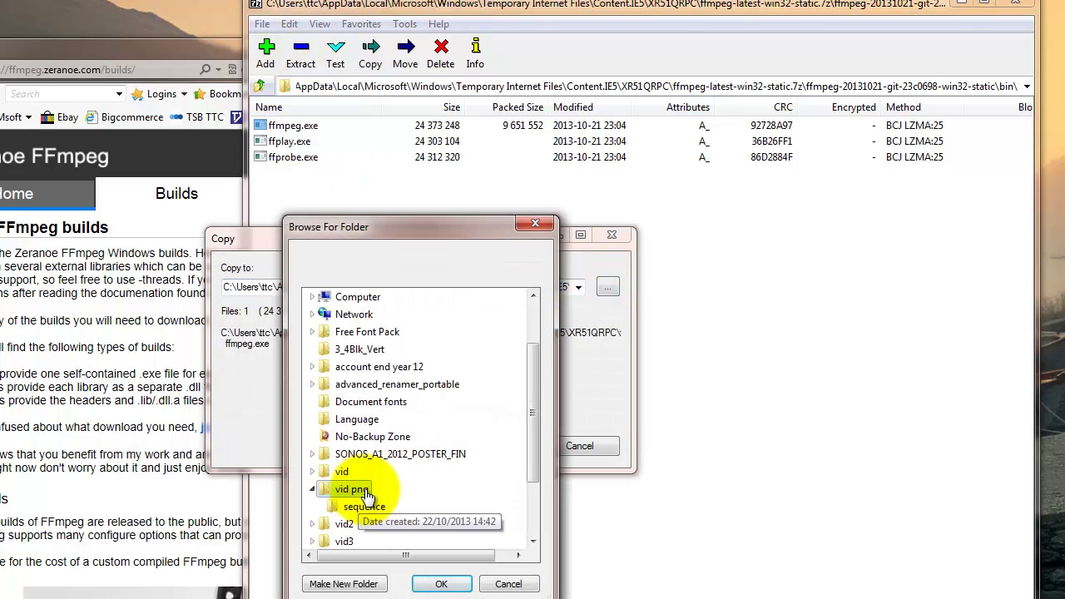
{"action": "left_click", "coordinate": [442, 584]}
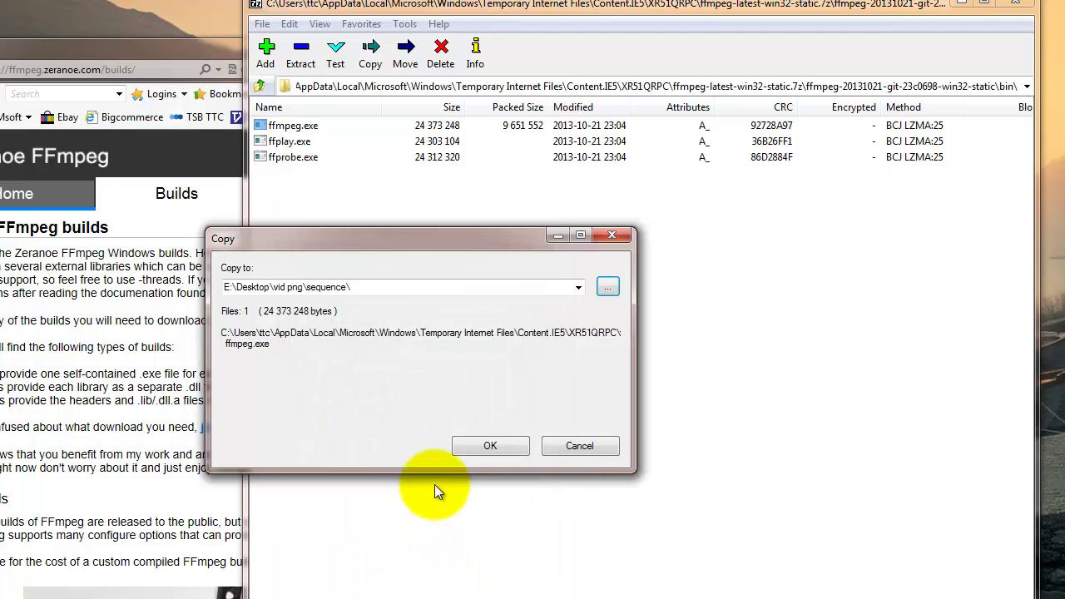
{"action": "left_click", "coordinate": [489, 446]}
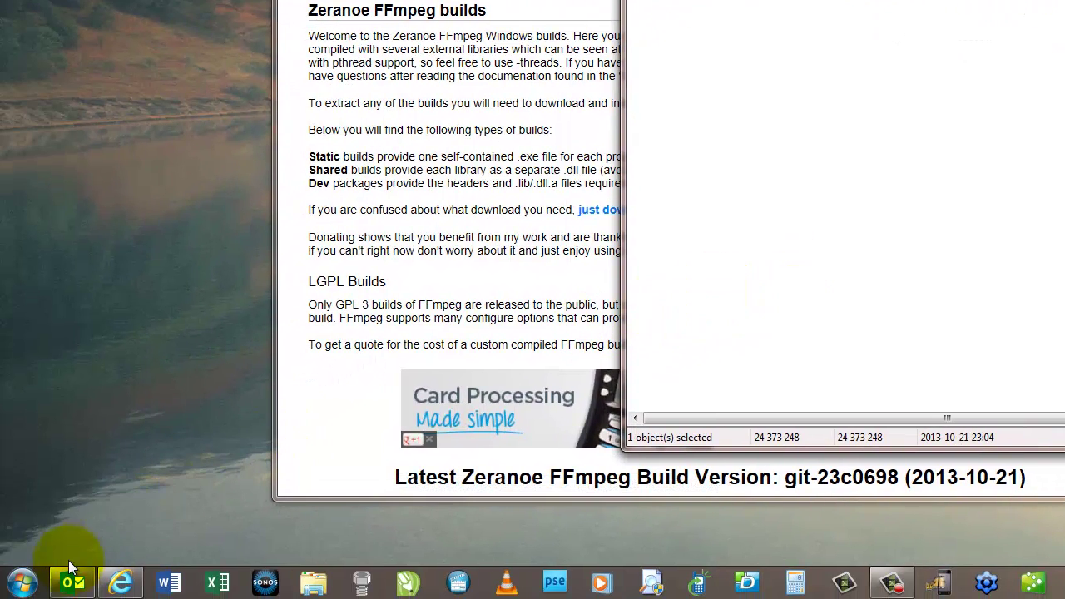
Launch Command Prompt and center its window on screen
{"action": "left_click", "coordinate": [12, 584]}
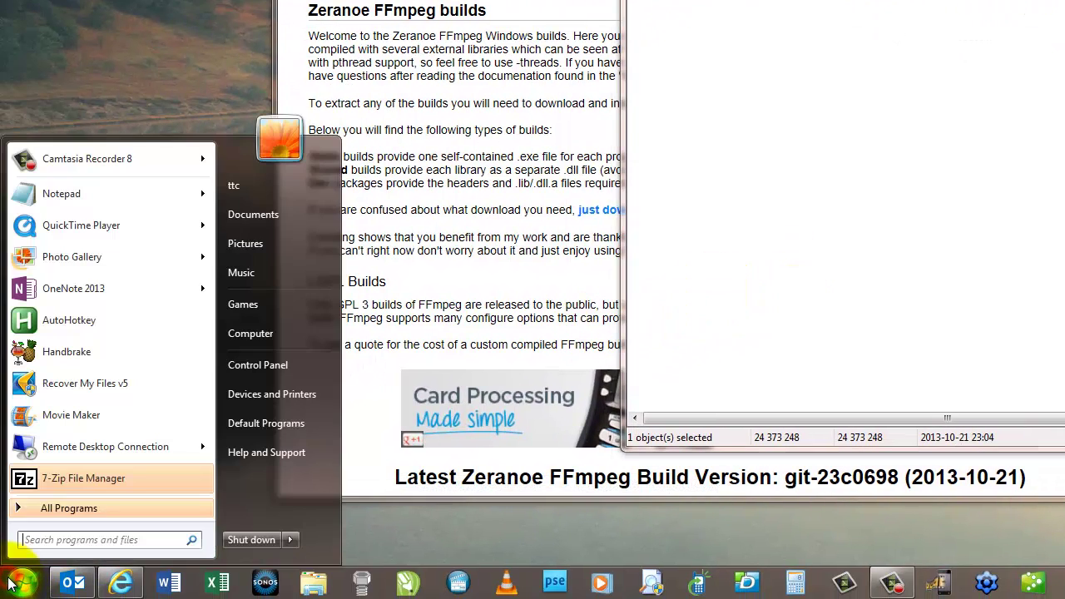
{"action": "type", "text": "cmd"}
{"action": "key", "text": "Return"}
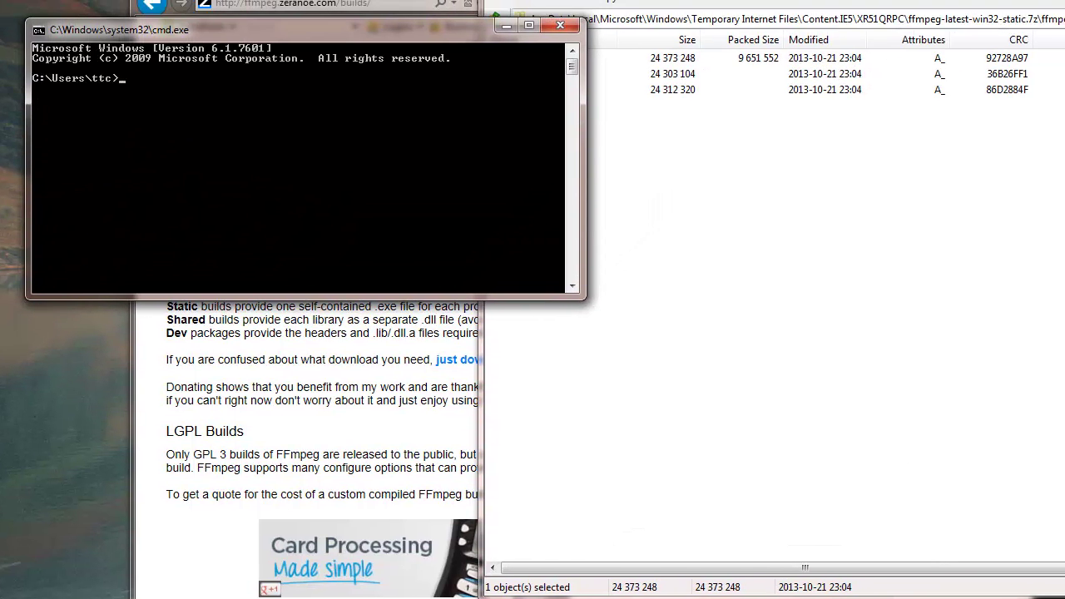
{"action": "left_click_drag", "start_coordinate": [339, 33], "coordinate": [664, 235]}
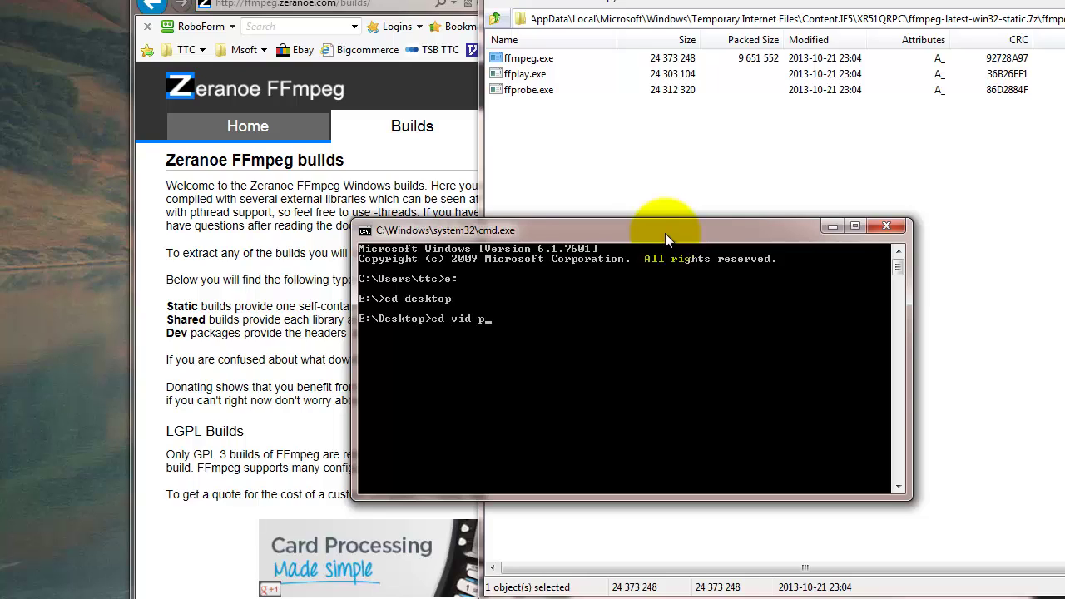
Change into vid png\sequence and run ffmpeg to encode the frames as 30 fps outputvid.mov
{"action": "type", "text": "g"}
{"action": "key", "text": "Return"}
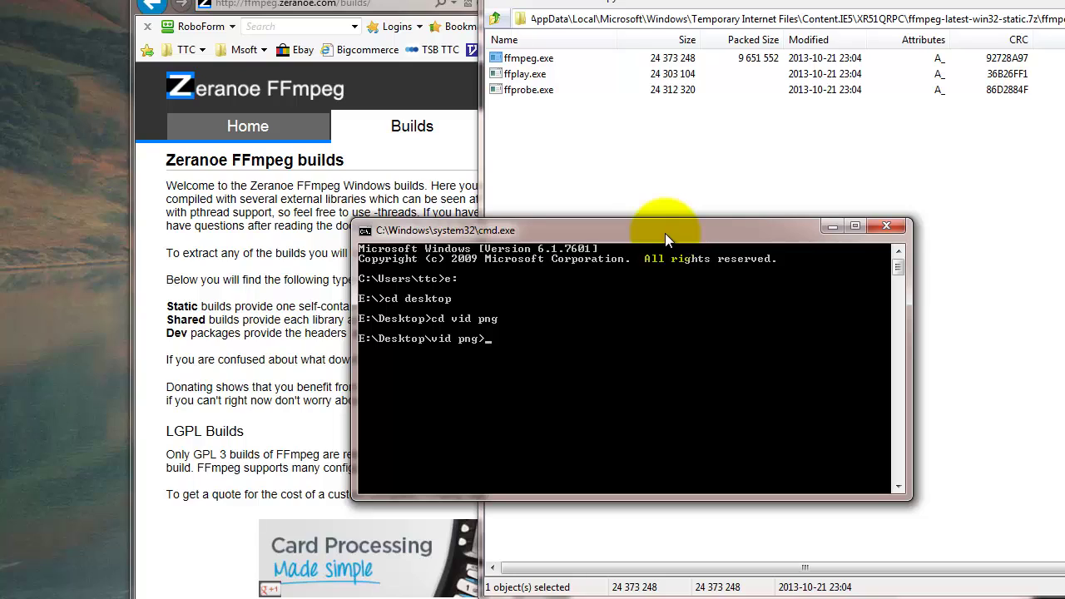
{"action": "type", "text": "cd sequence"}
{"action": "key", "text": "Return"}
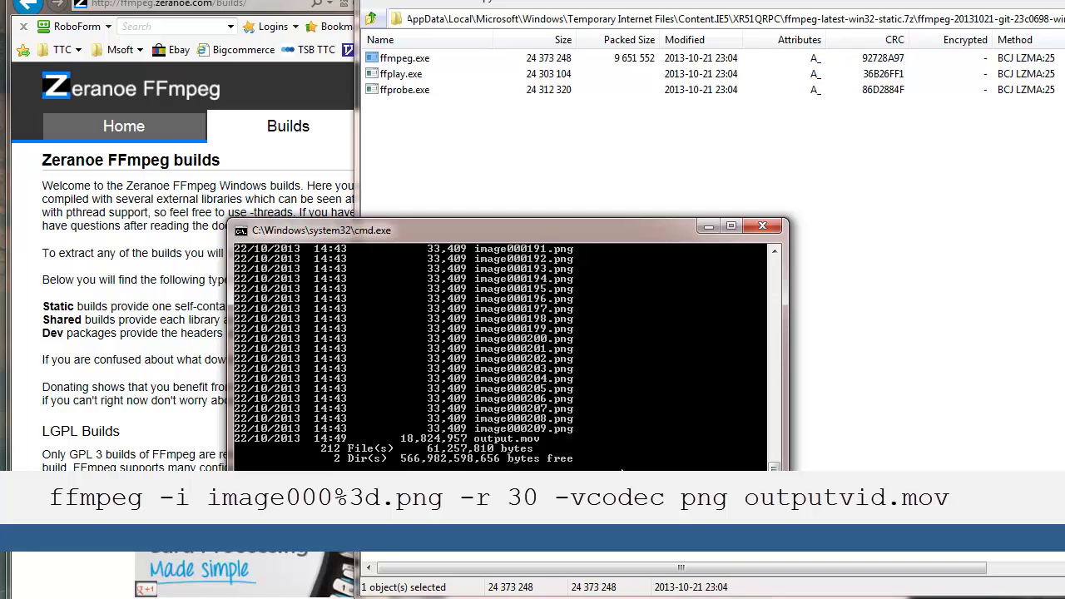
{"action": "key", "text": "Return"}
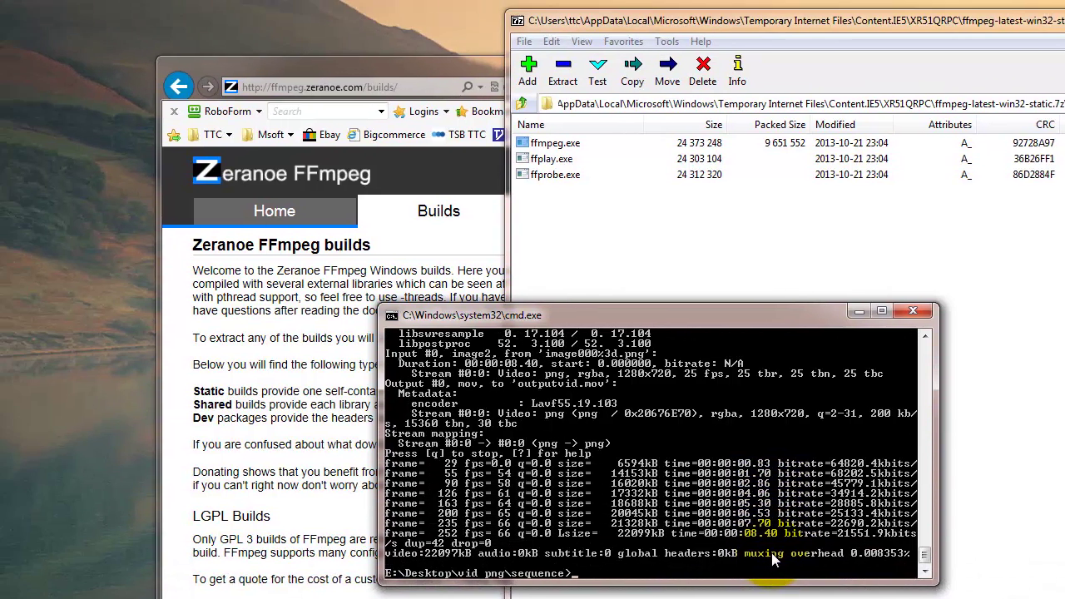
Confirm in the recording's Properties that it runs at 30 fps
{"action": "right_click", "coordinate": [51, 113]}
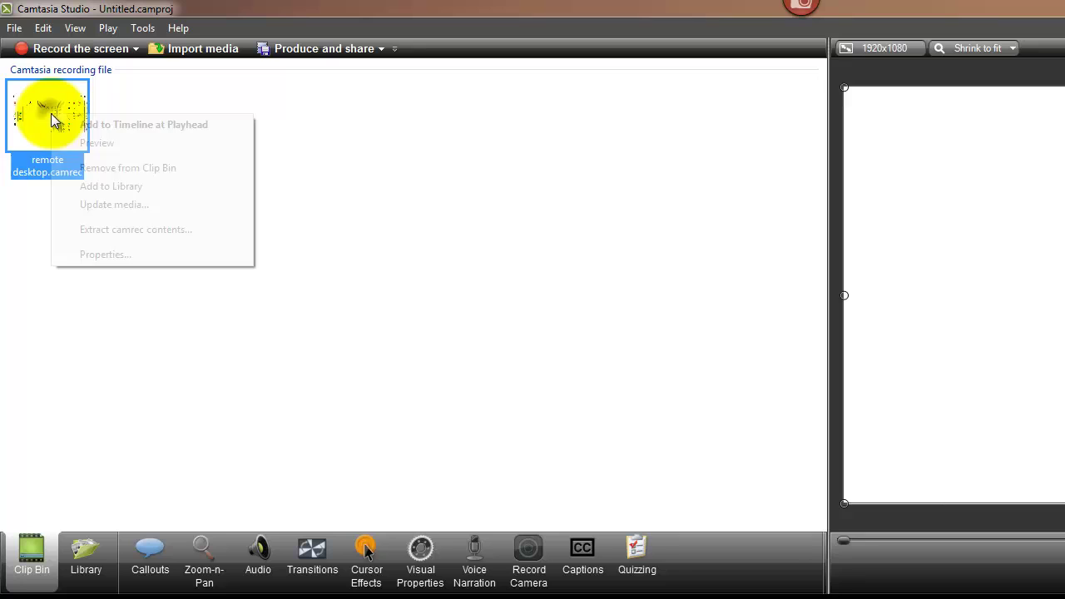
{"action": "left_click", "coordinate": [91, 254]}
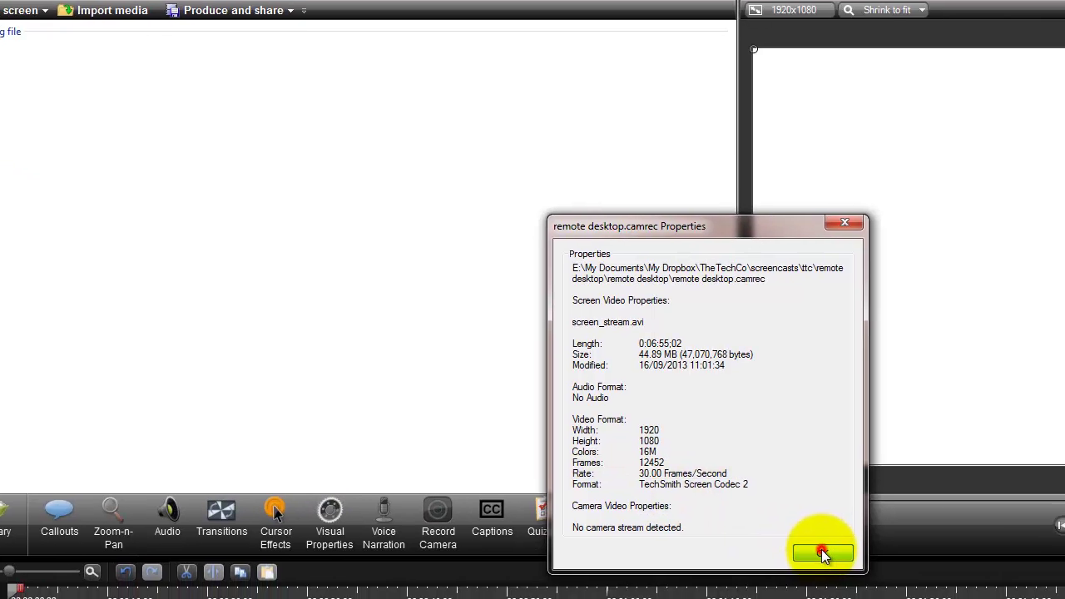
{"action": "left_click", "coordinate": [913, 592]}
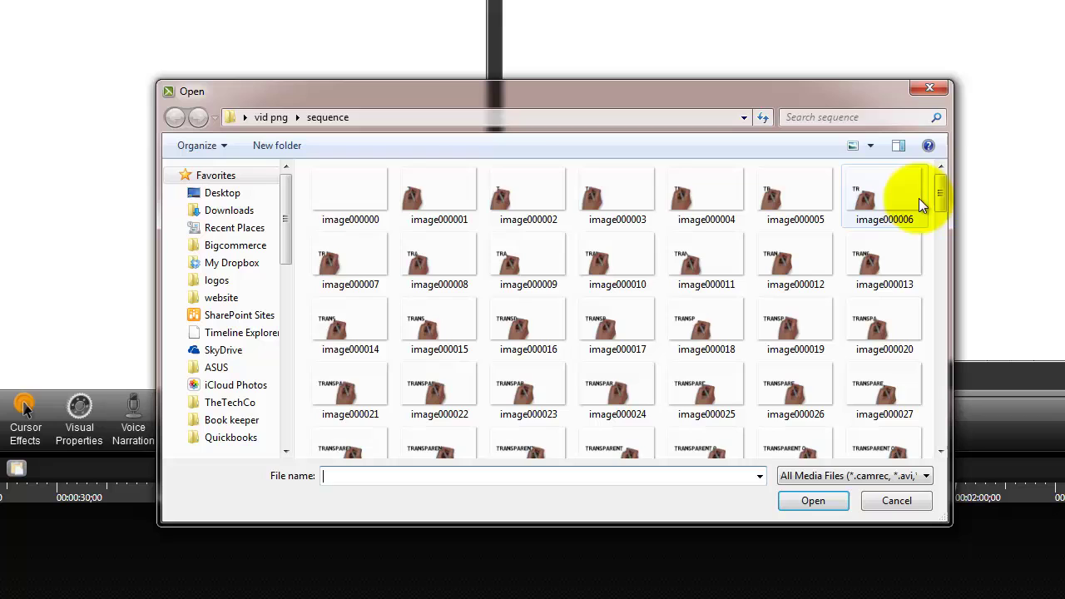
Import outputvid.mov and place it on the timeline above the recording, about 3 seconds in
{"action": "left_click_drag", "start_coordinate": [939, 190], "coordinate": [942, 441]}
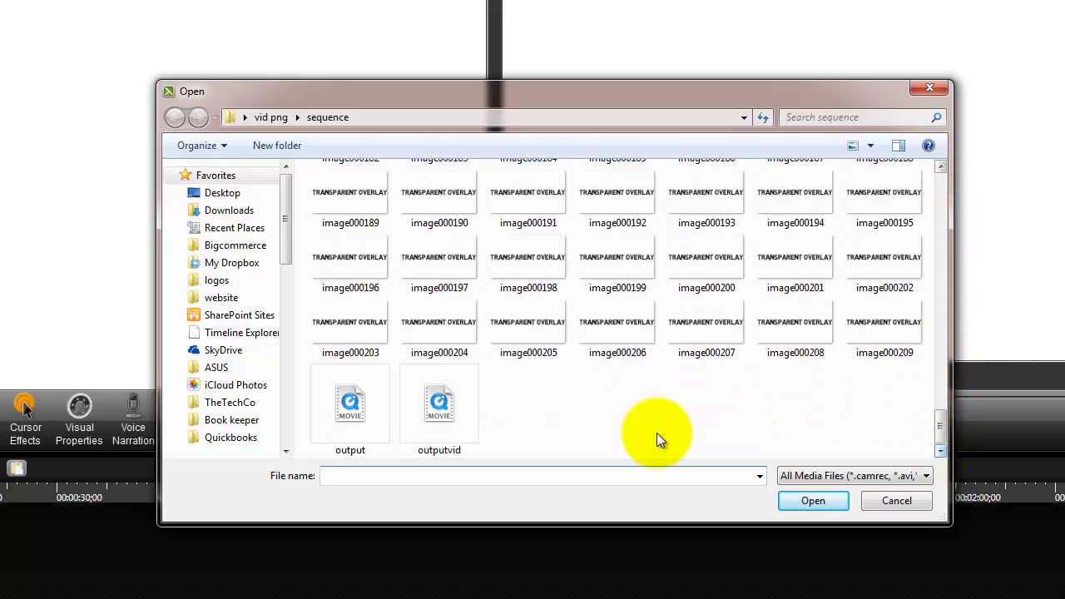
{"action": "left_click", "coordinate": [433, 392]}
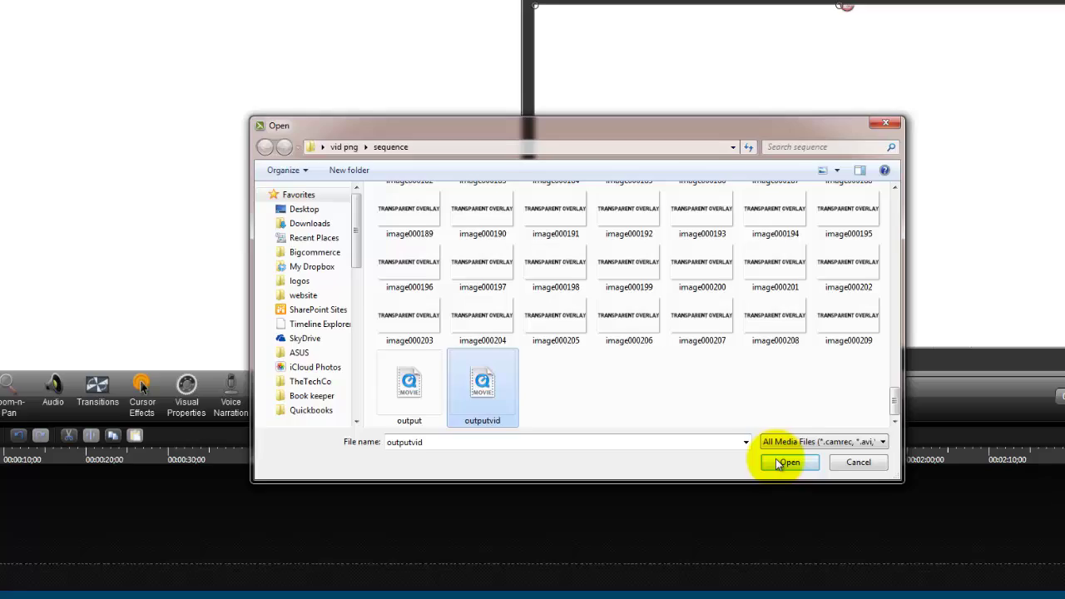
{"action": "left_click", "coordinate": [813, 500]}
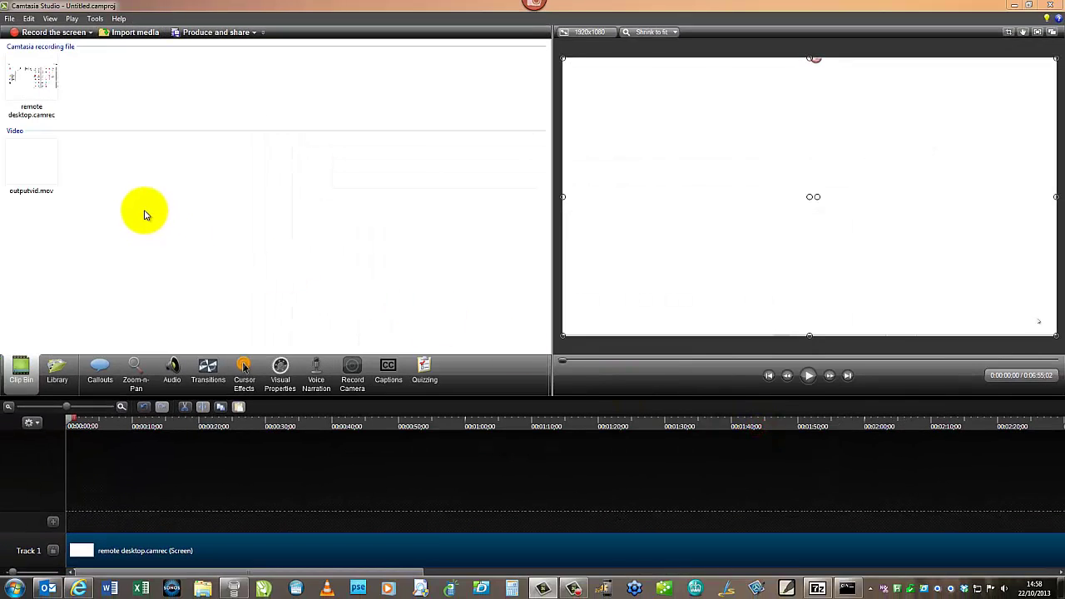
{"action": "left_click_drag", "start_coordinate": [71, 422], "coordinate": [94, 425]}
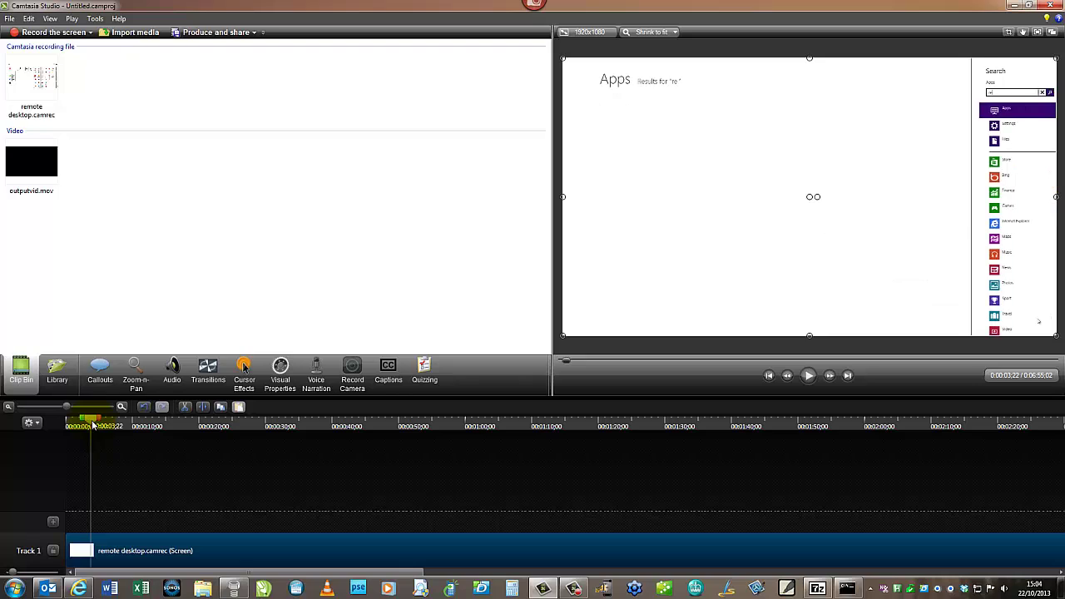
{"action": "left_click_drag", "start_coordinate": [33, 187], "coordinate": [120, 519]}
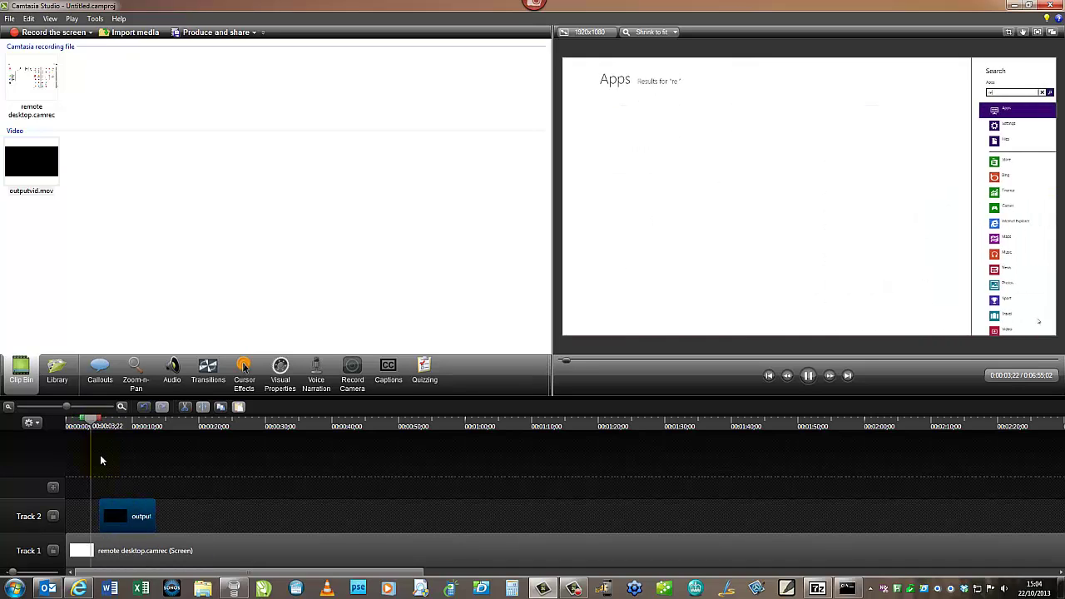